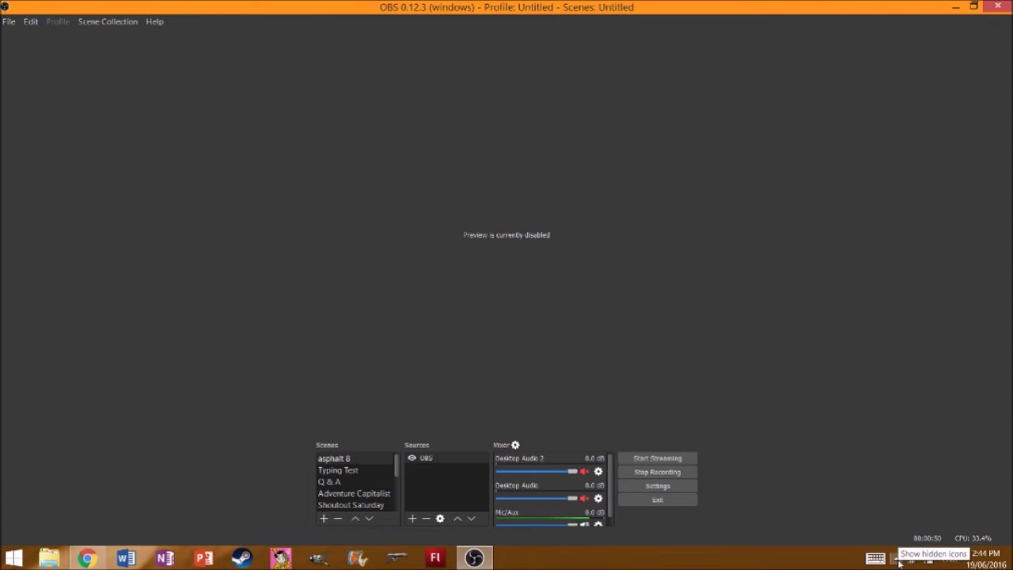
From the tray speaker's Recording devices, open Properties for the High Definition Audio Device Microphone.
{"action": "left_click", "coordinate": [899, 561]}
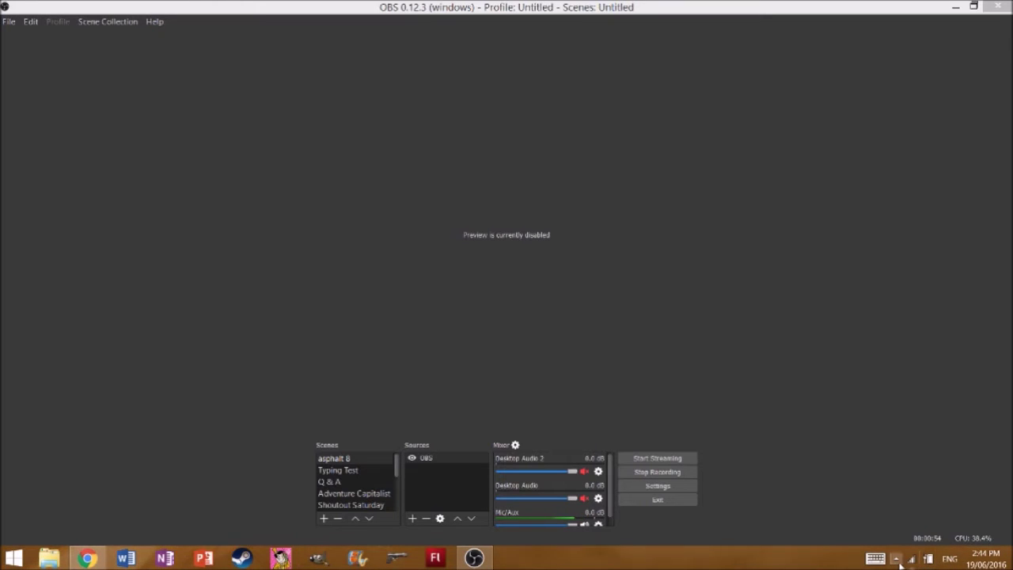
{"action": "left_click", "coordinate": [897, 560]}
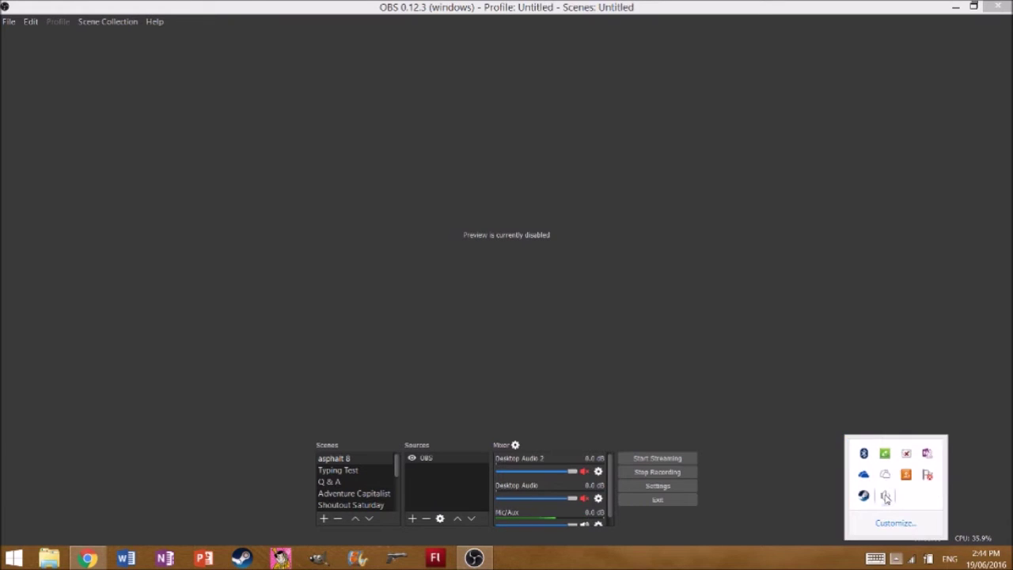
{"action": "right_click", "coordinate": [886, 497]}
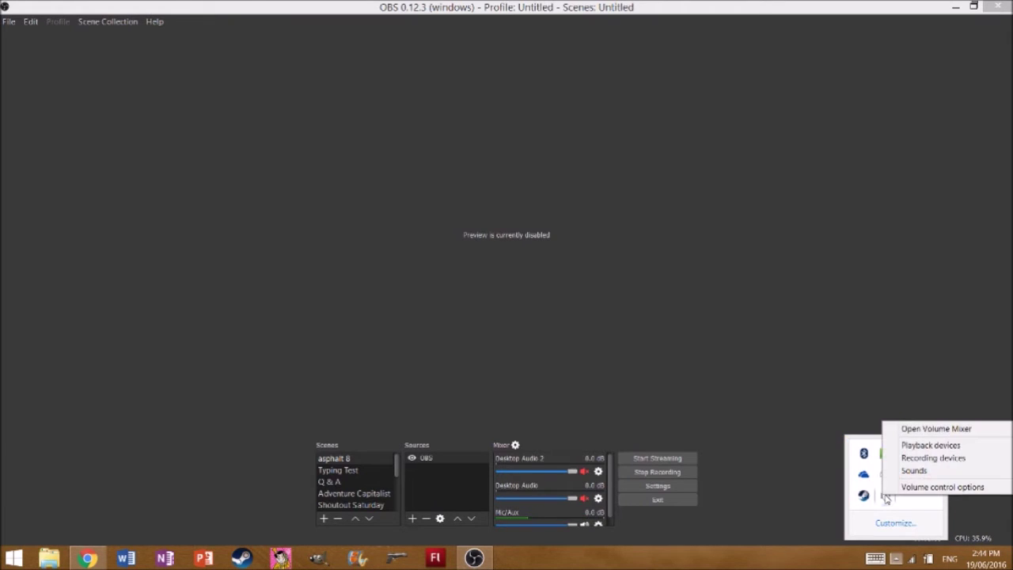
{"action": "left_click", "coordinate": [924, 459]}
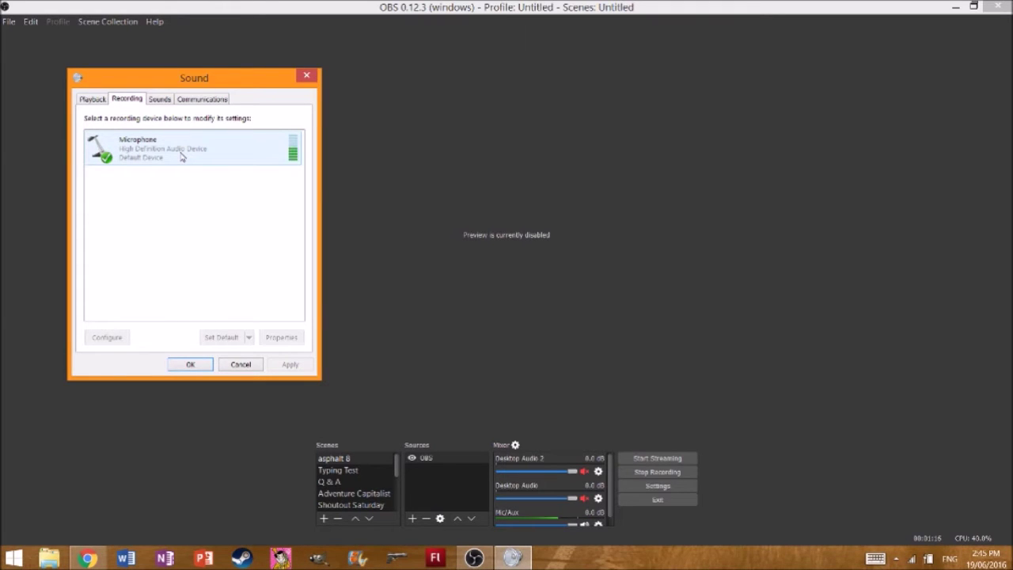
{"action": "left_click", "coordinate": [178, 158]}
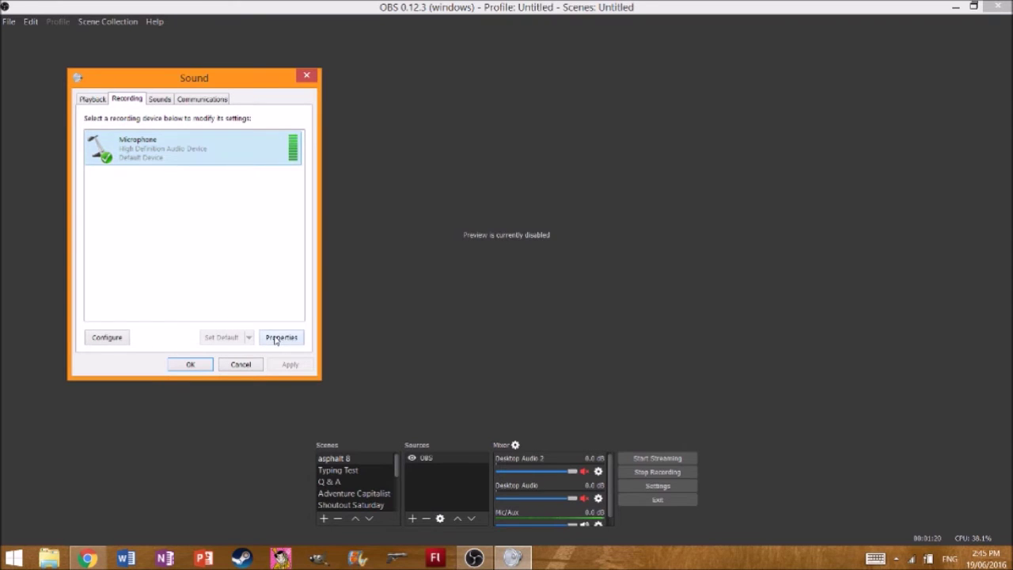
{"action": "left_click", "coordinate": [277, 340]}
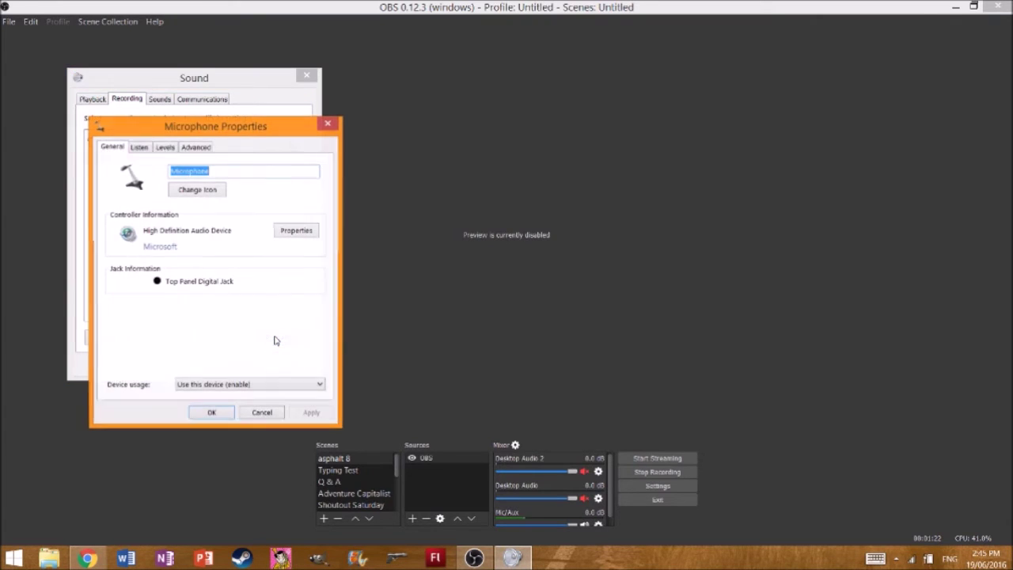
Check the Listen and Levels tabs, keep level 100 with +12.0 dB boost, and confirm both dialogs.
{"action": "left_click", "coordinate": [144, 149]}
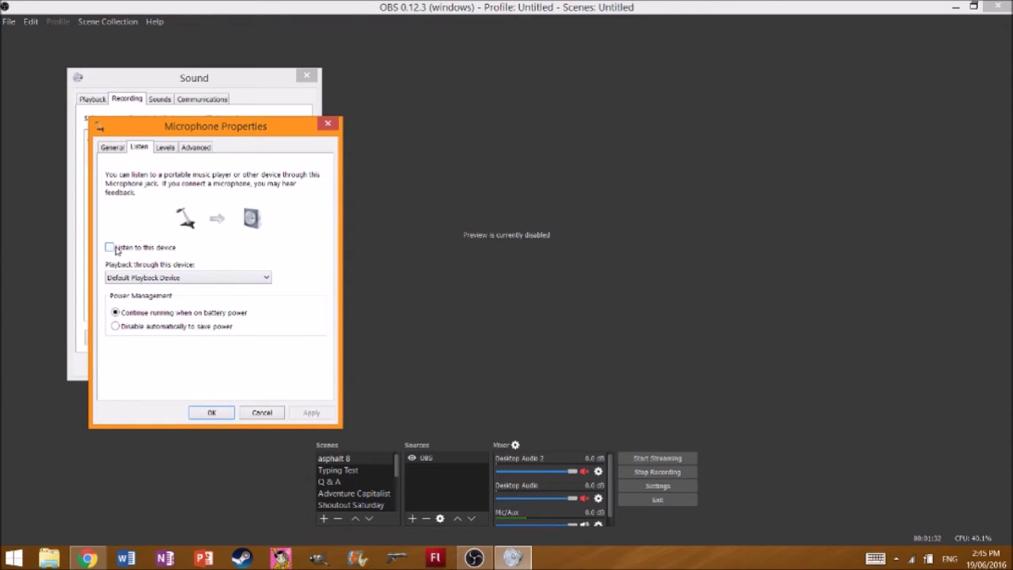
{"action": "left_click", "coordinate": [165, 148]}
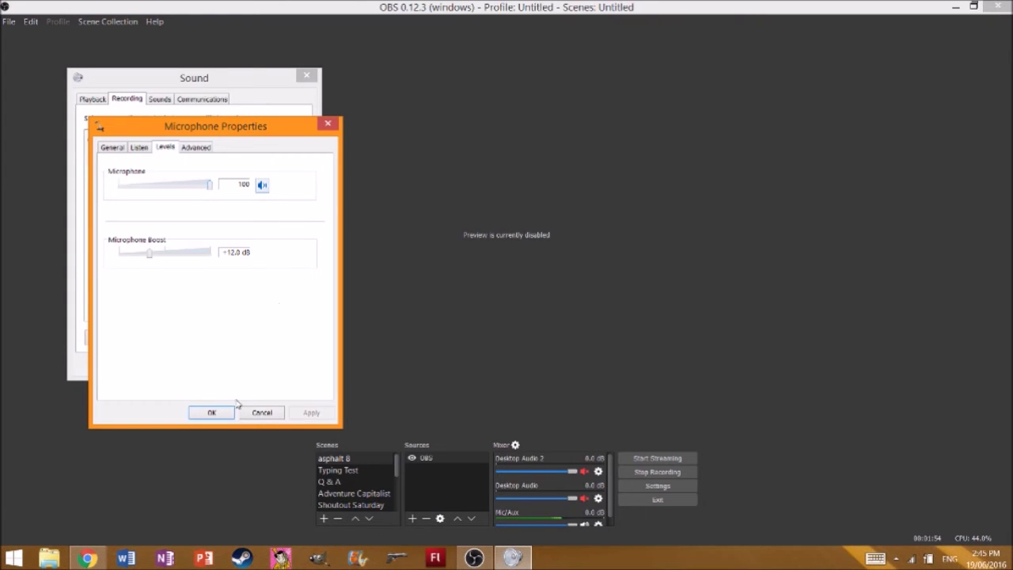
{"action": "left_click", "coordinate": [217, 416]}
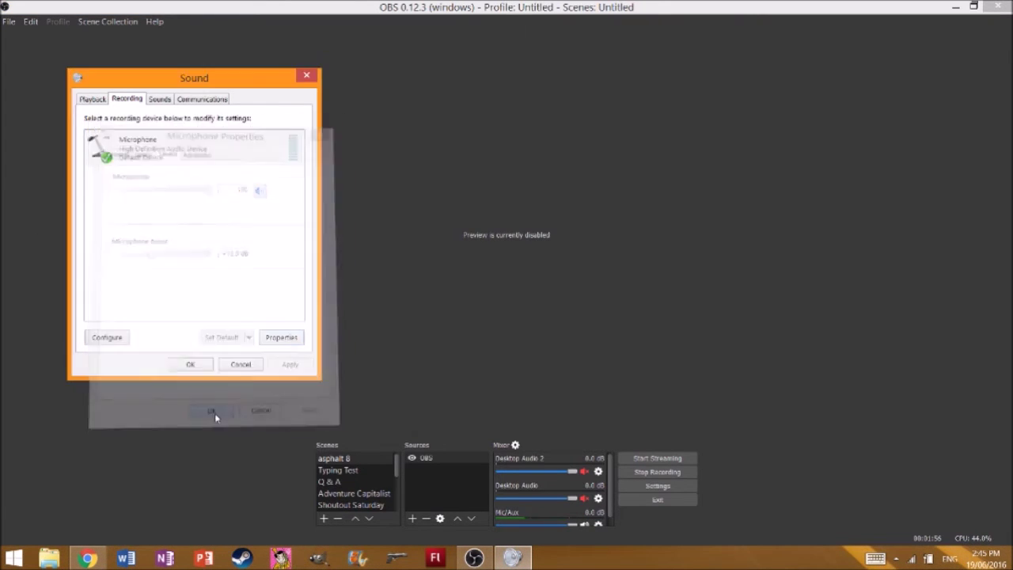
{"action": "left_click", "coordinate": [191, 365]}
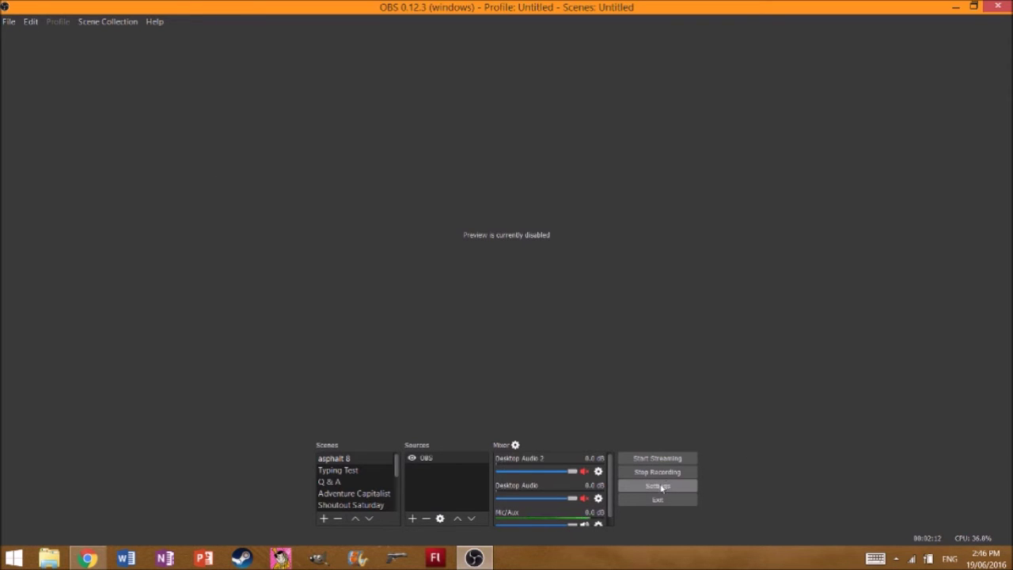
In OBS Audio settings, keep Stereo channels and Microphone (High Definition Audio Device) as Mic/Aux device.
{"action": "left_click", "coordinate": [662, 487]}
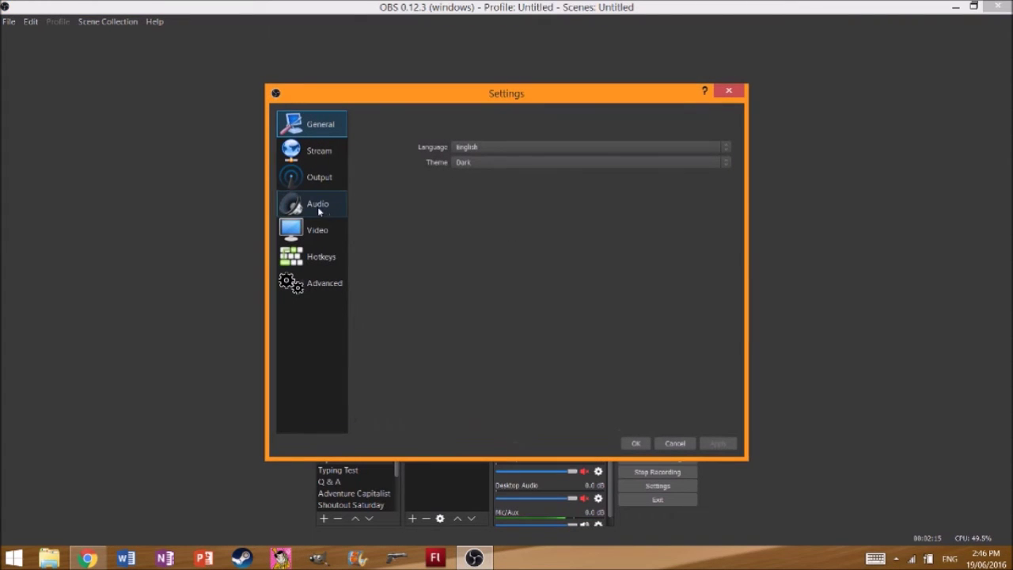
{"action": "left_click", "coordinate": [319, 211]}
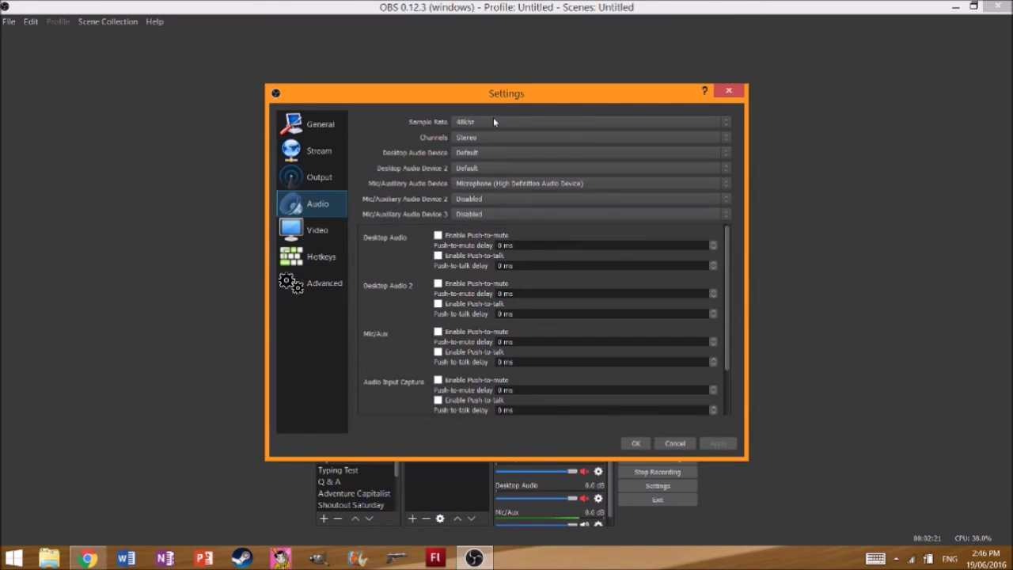
{"action": "left_click", "coordinate": [487, 138]}
{"action": "left_click", "coordinate": [487, 139]}
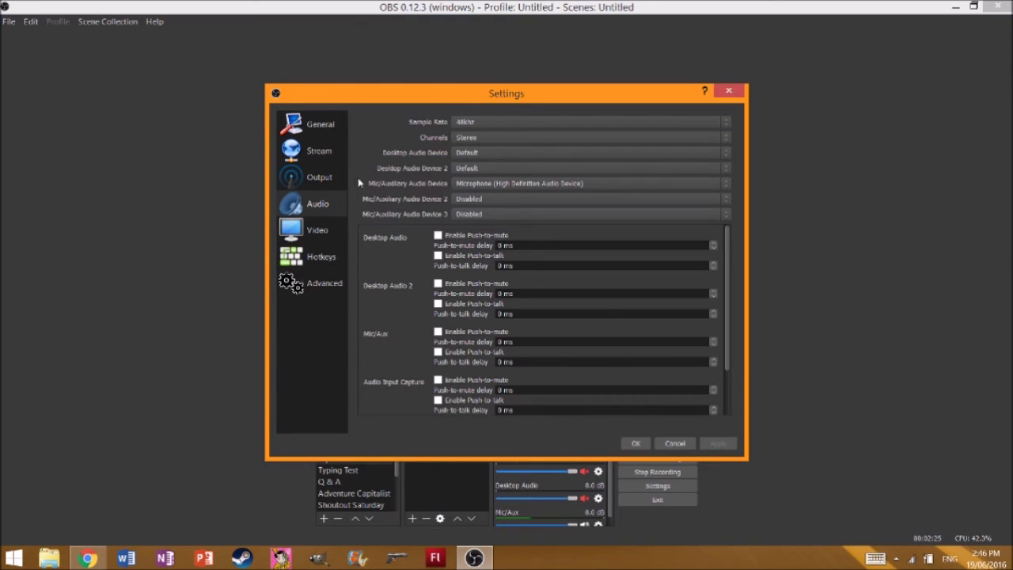
{"action": "left_click", "coordinate": [652, 183]}
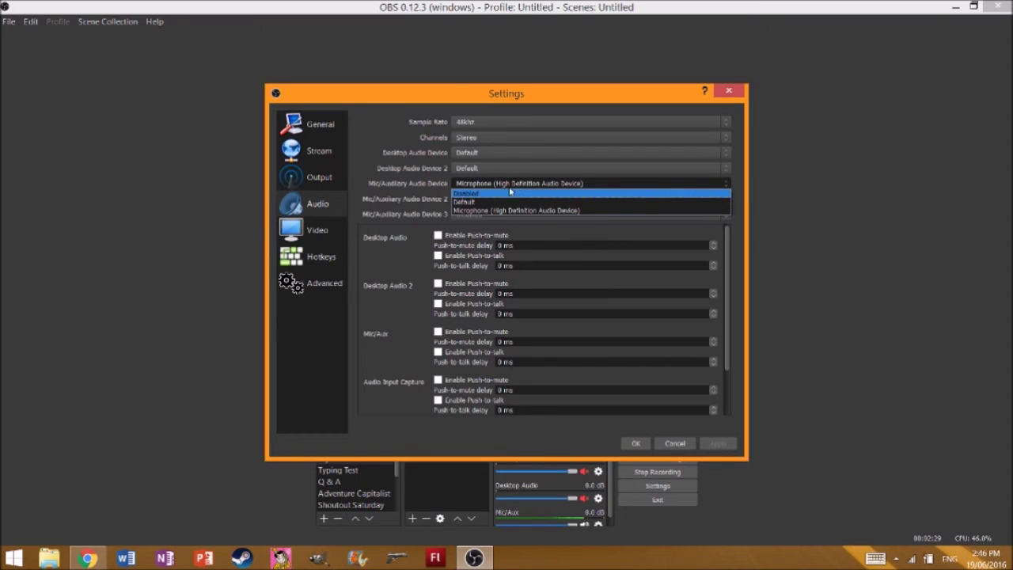
{"action": "left_click", "coordinate": [480, 210]}
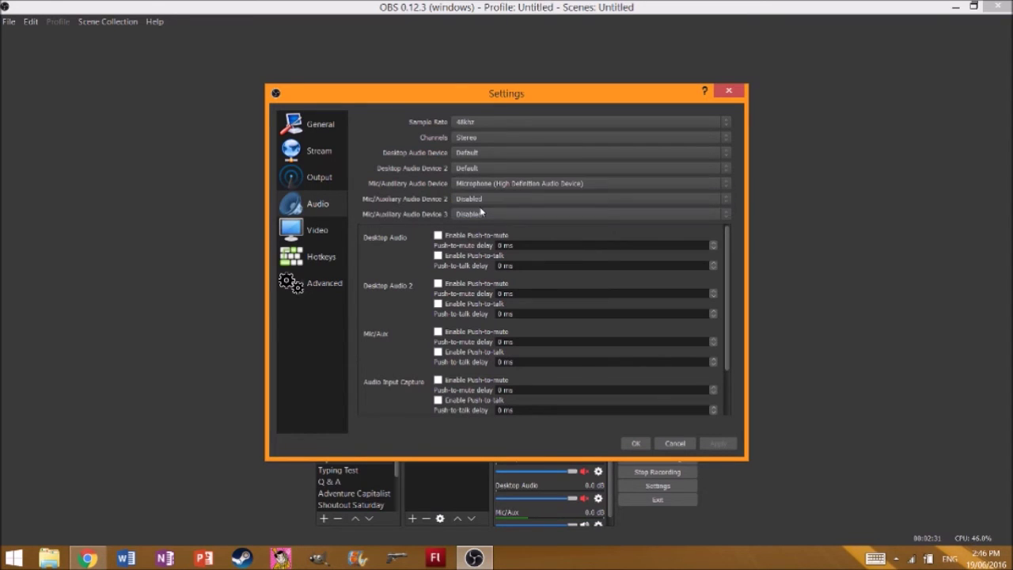
{"action": "scroll", "coordinate": [421, 309], "scroll_direction": "down", "scroll_amount": 1}
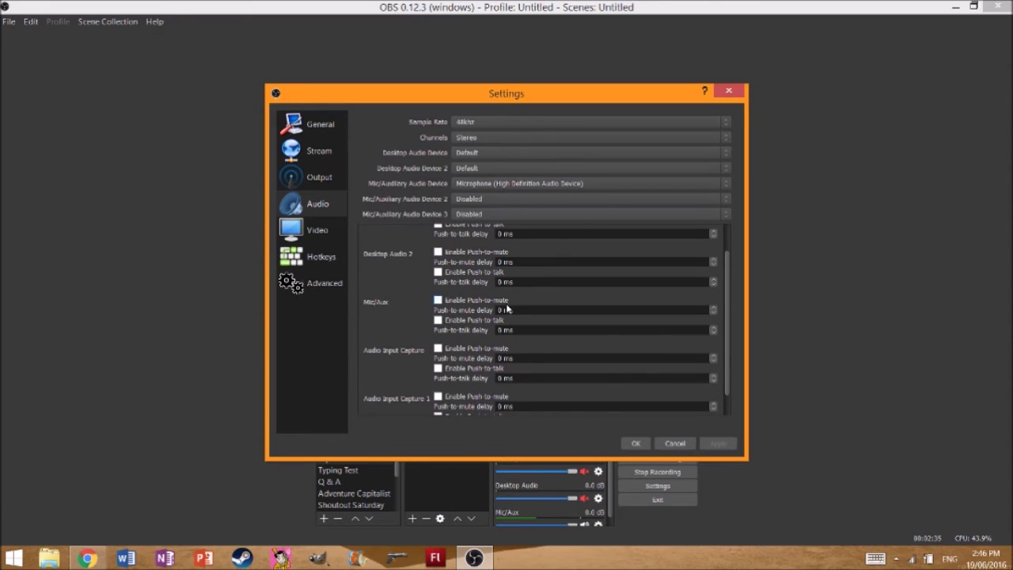
{"action": "scroll", "coordinate": [562, 414], "scroll_direction": "down", "scroll_amount": 1}
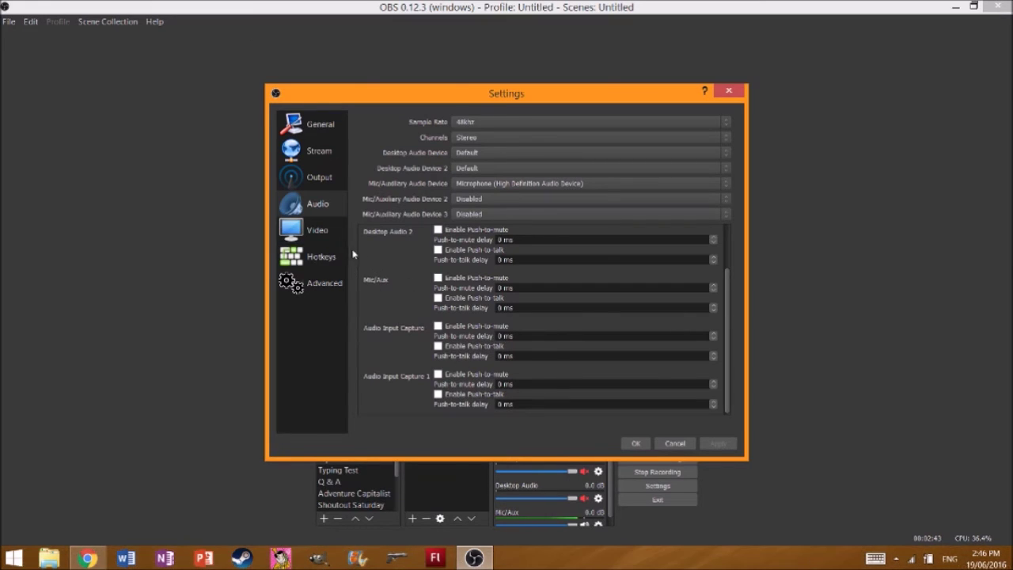
Look at Advanced settings, go back to Audio, and close OBS Settings with OK.
{"action": "left_click", "coordinate": [324, 282]}
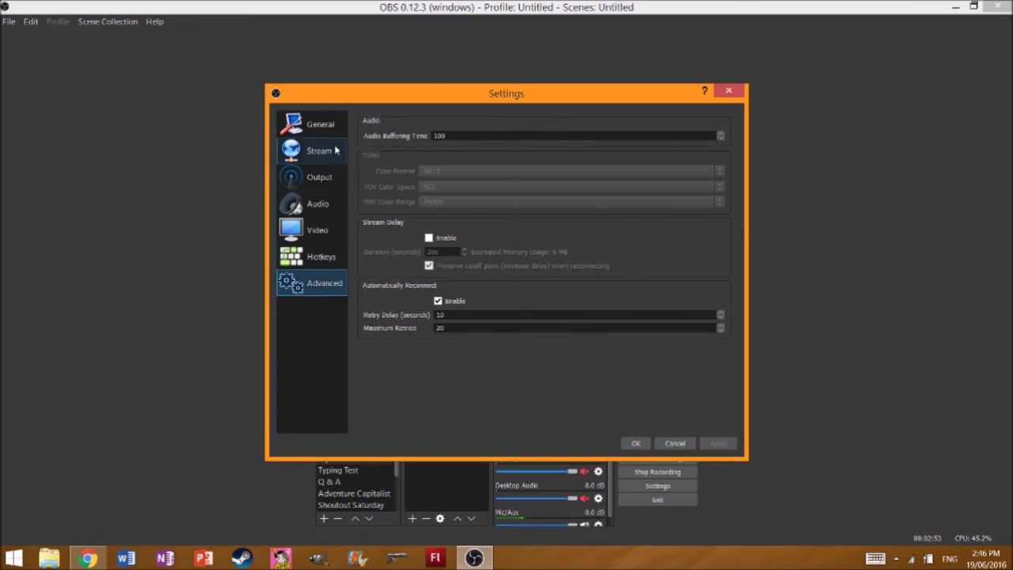
{"action": "left_click", "coordinate": [312, 204]}
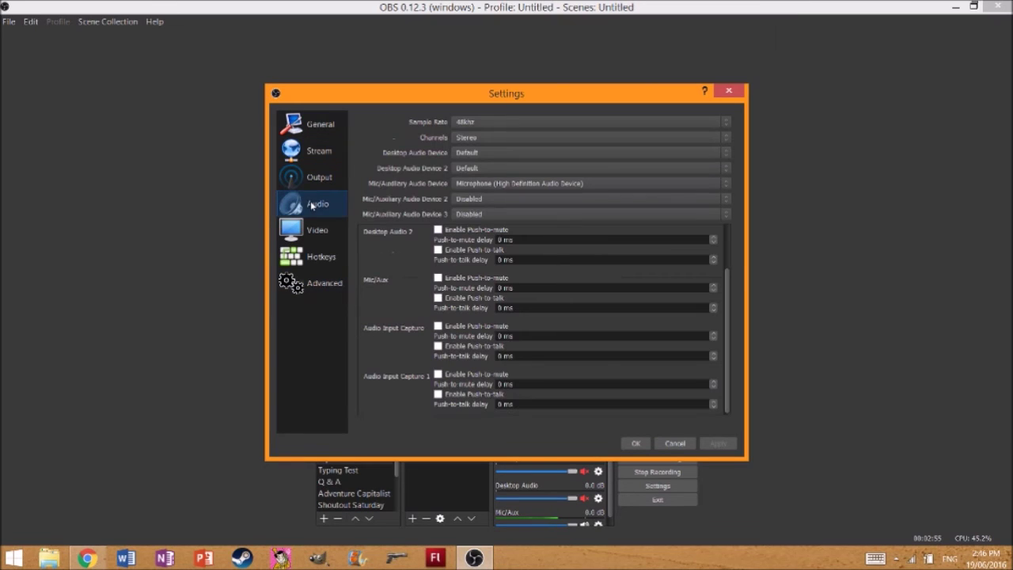
{"action": "left_click", "coordinate": [636, 443]}
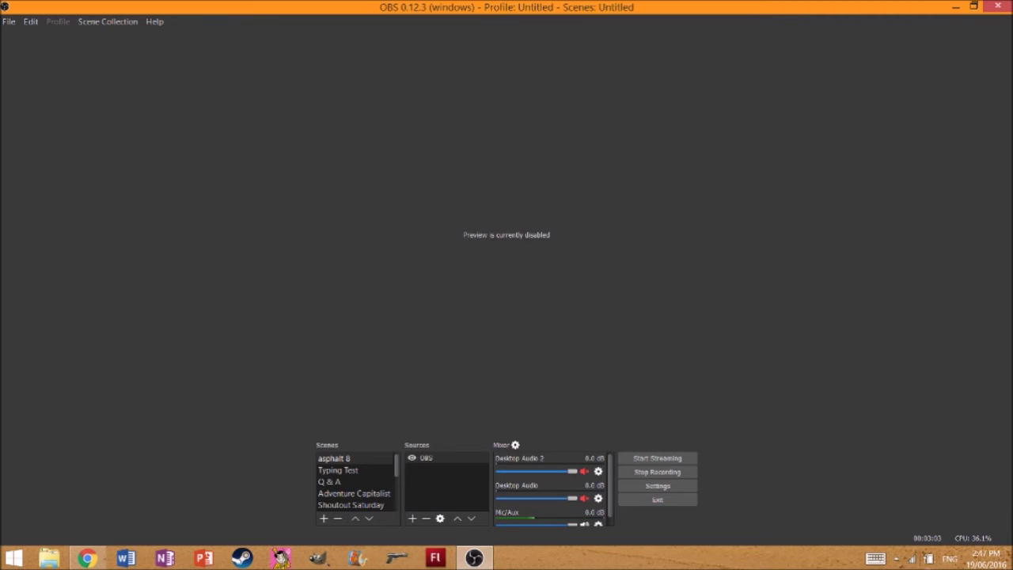
Reopen Microphone Properties for the default microphone through the tray speaker's Recording devices list.
{"action": "left_click", "coordinate": [897, 559]}
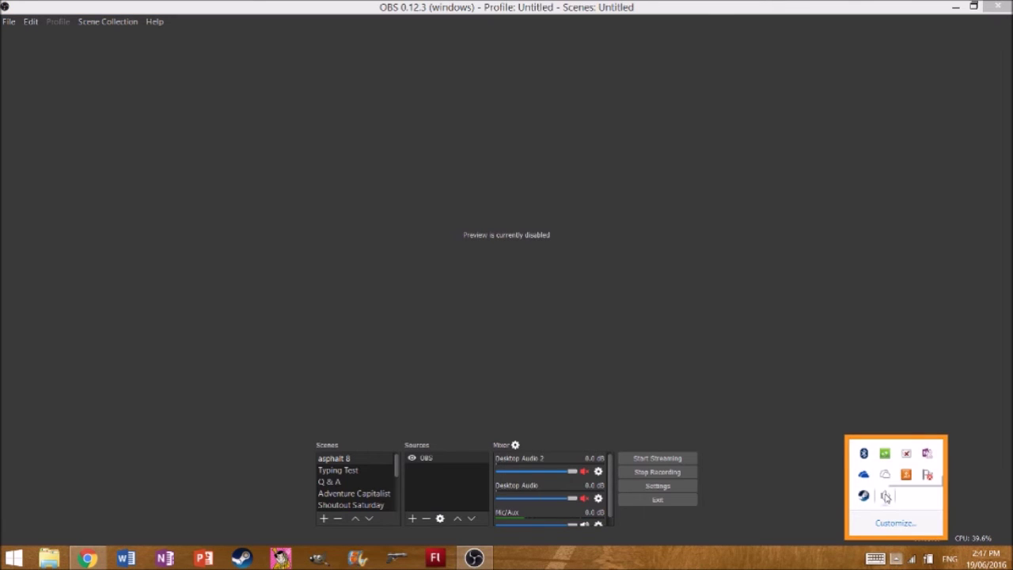
{"action": "mouse_move", "coordinate": [886, 496]}
{"action": "right_click", "coordinate": [886, 497]}
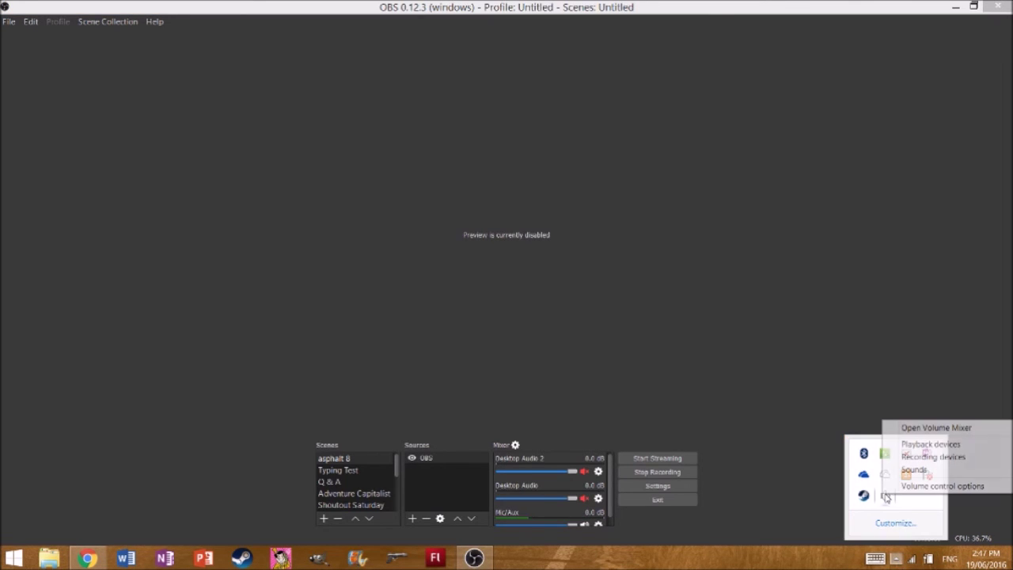
{"action": "left_click", "coordinate": [931, 458]}
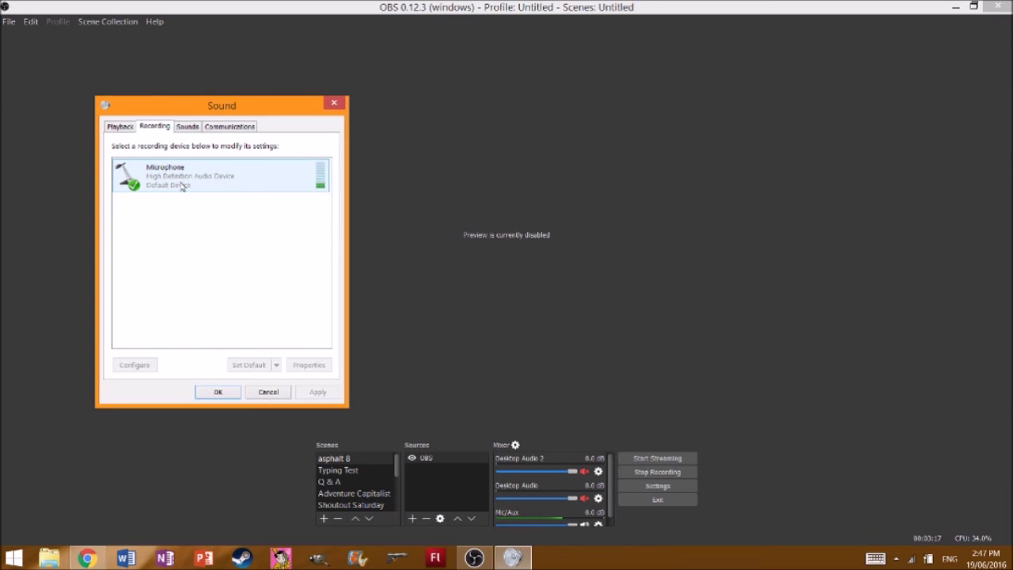
{"action": "left_click", "coordinate": [181, 185]}
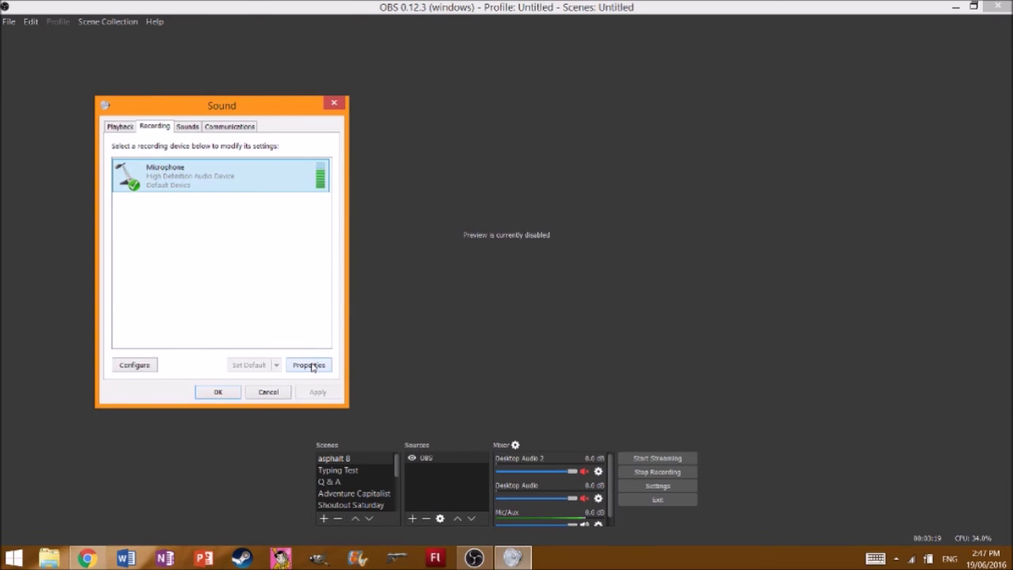
{"action": "left_click", "coordinate": [313, 369]}
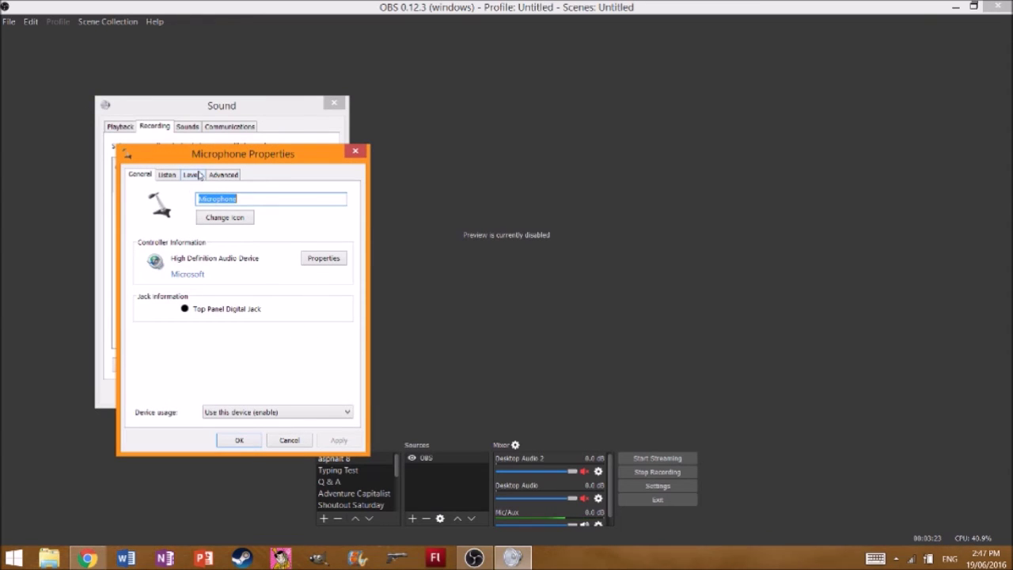
Confirm the Levels tab shows microphone 100 with +12.0 dB boost, then close both sound dialogs.
{"action": "left_click", "coordinate": [194, 175]}
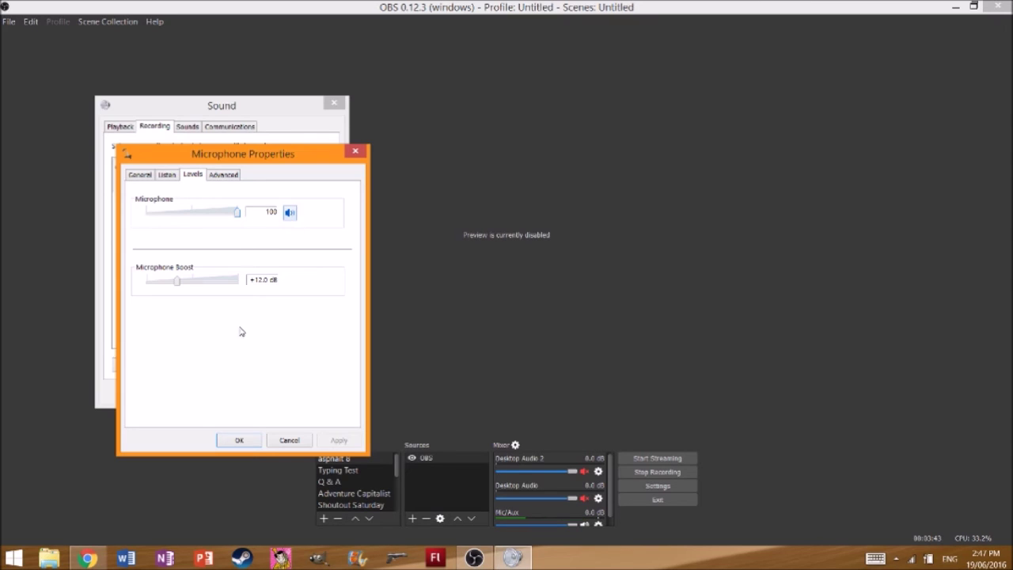
{"action": "left_click", "coordinate": [239, 440]}
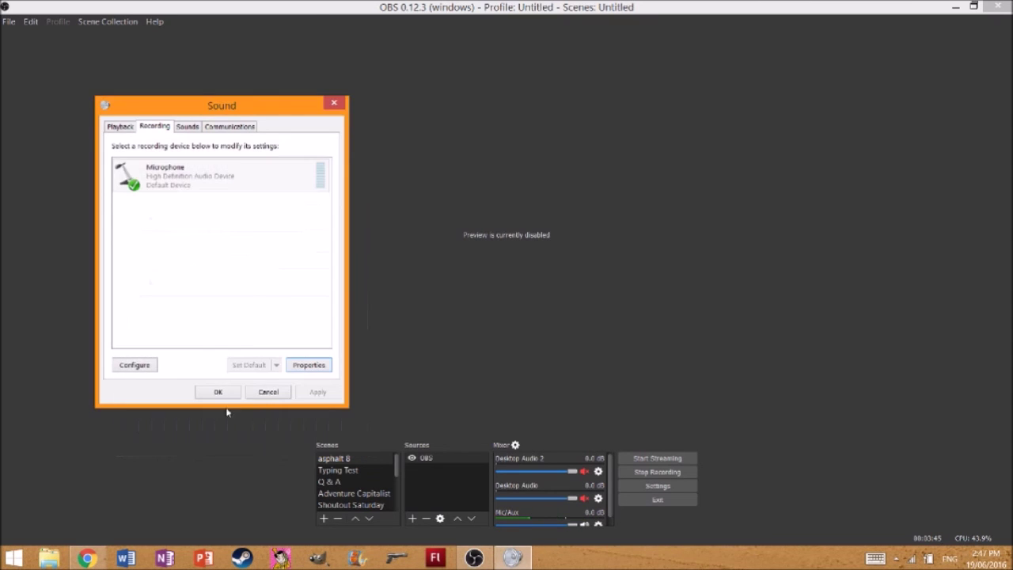
{"action": "left_click", "coordinate": [219, 393]}
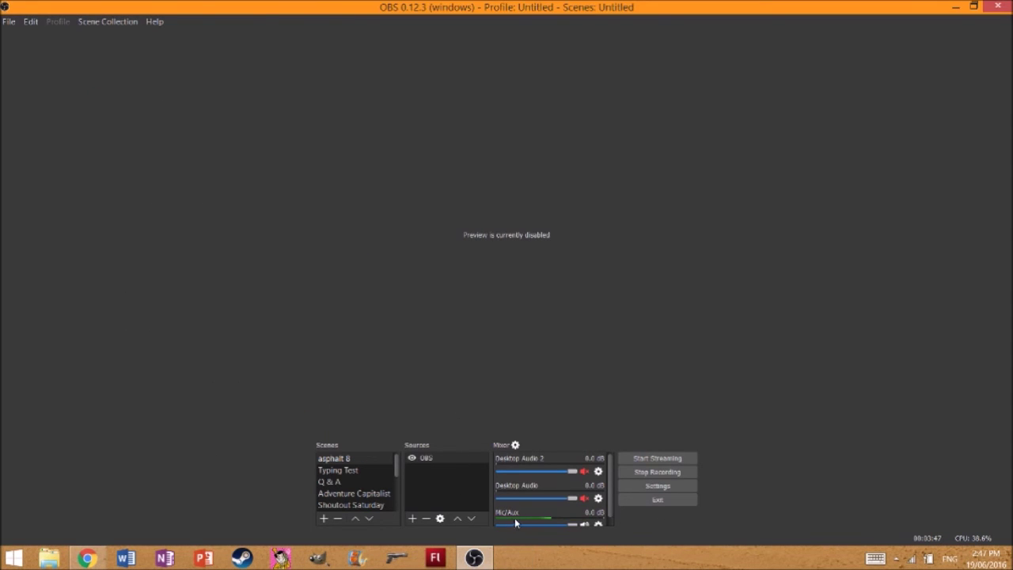